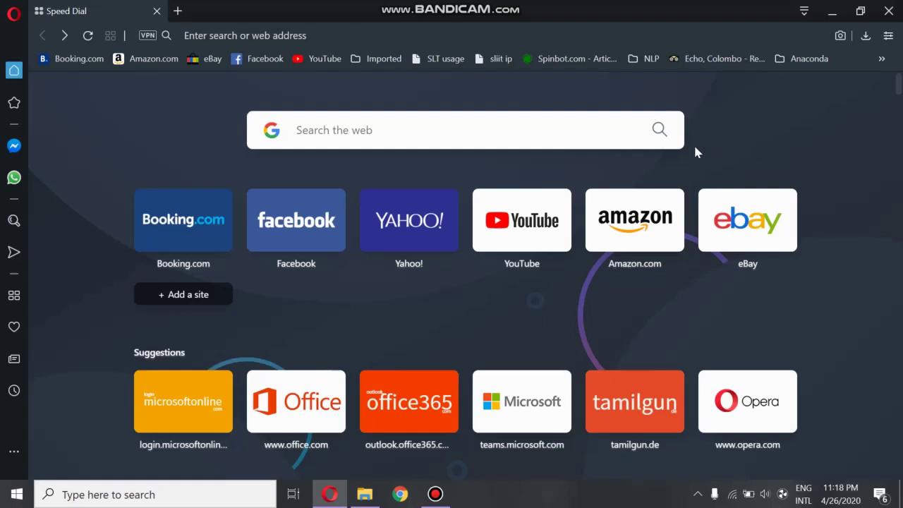
# Search the web for "eclipse download".
pyautogui.click(359, 120)
pyautogui.write('eclipse ')
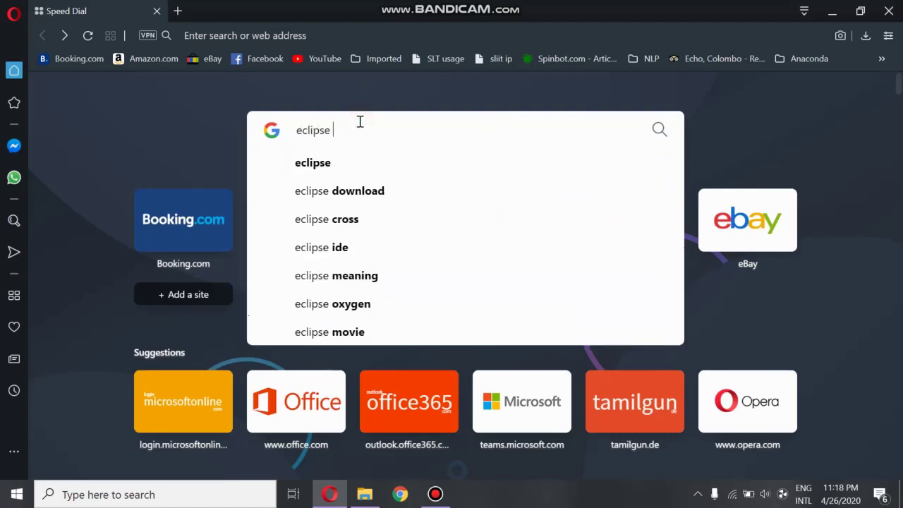
pyautogui.write('dow')
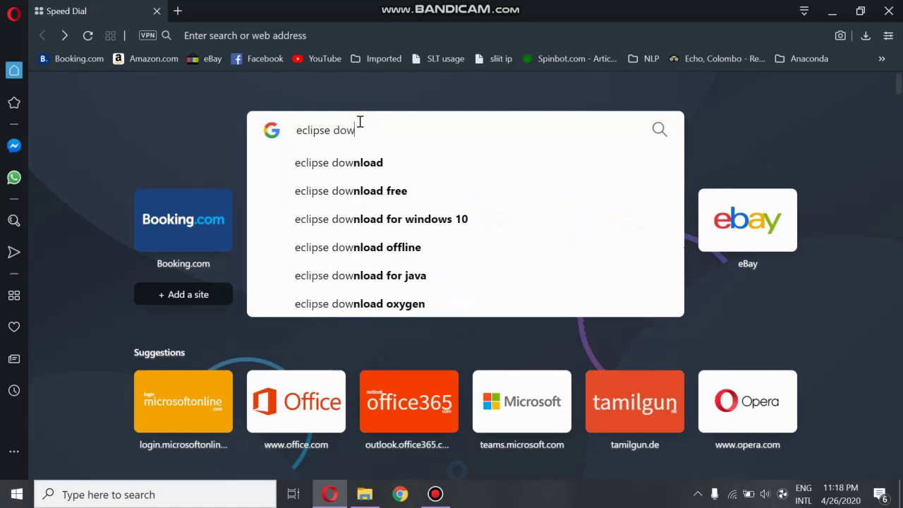
pyautogui.press('Down')
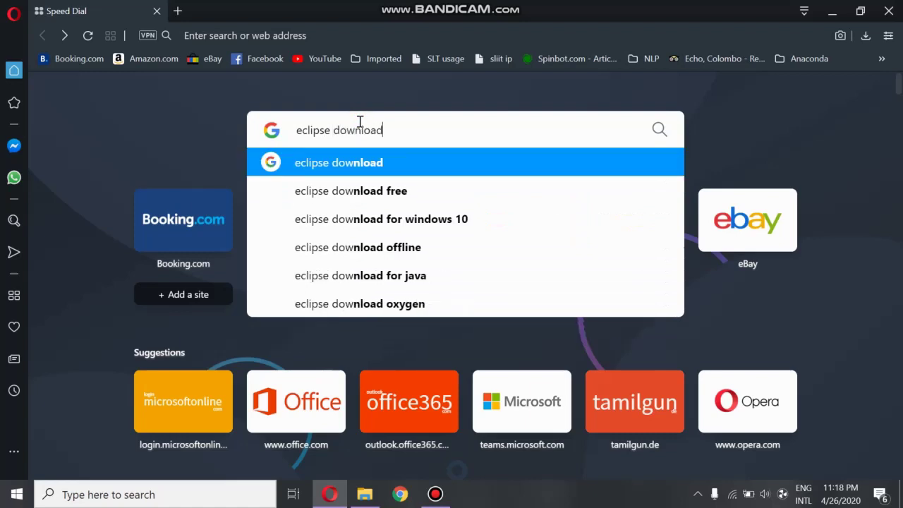
pyautogui.press('Return')
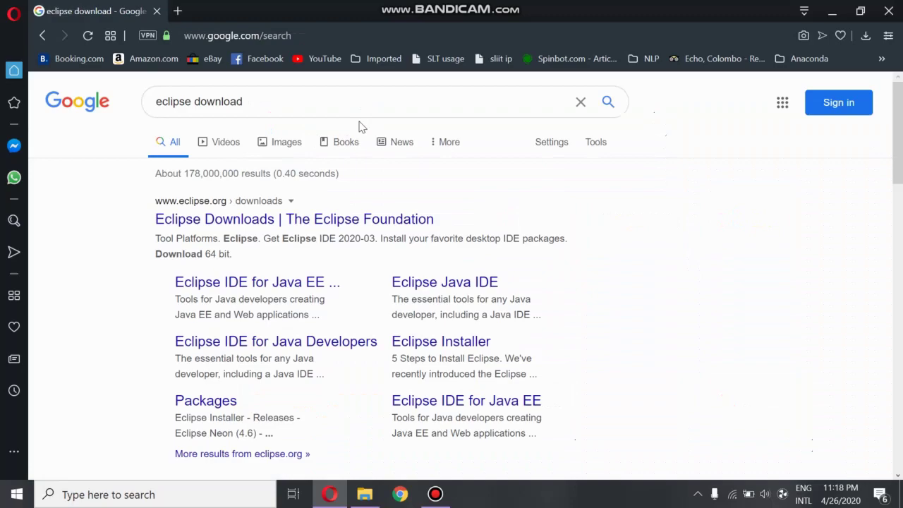
# Look through the search results and open the Eclipse Downloads page of The Eclipse Foundation.
pyautogui.scroll(-10, 393, 252)
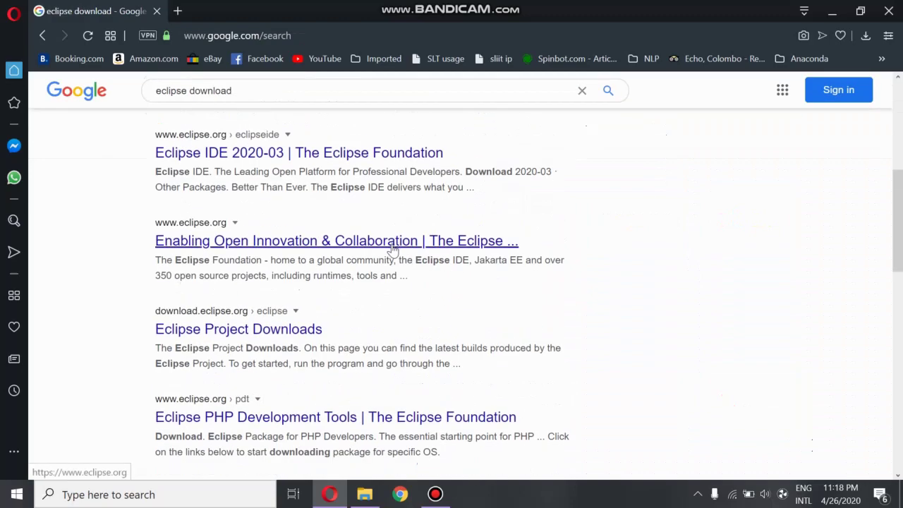
pyautogui.scroll(-3, 470, 345)
pyautogui.scroll(13, 476, 363)
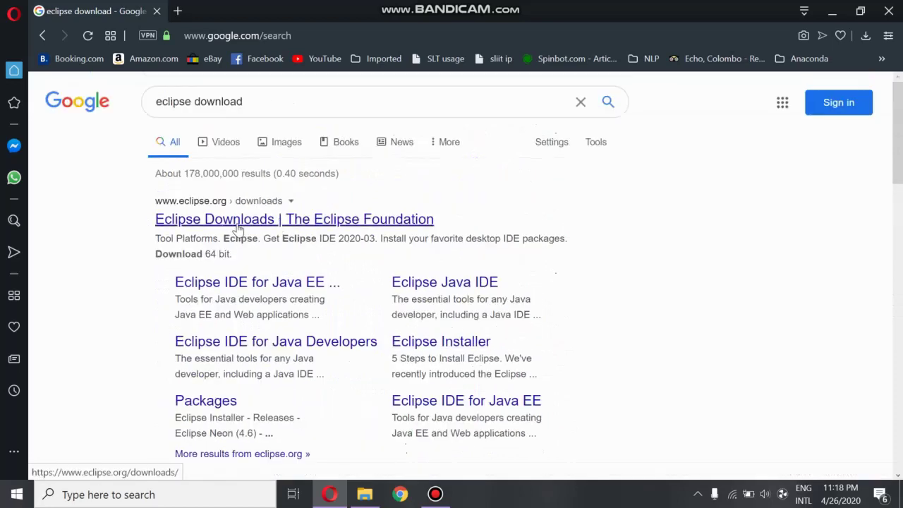
pyautogui.click(250, 217)
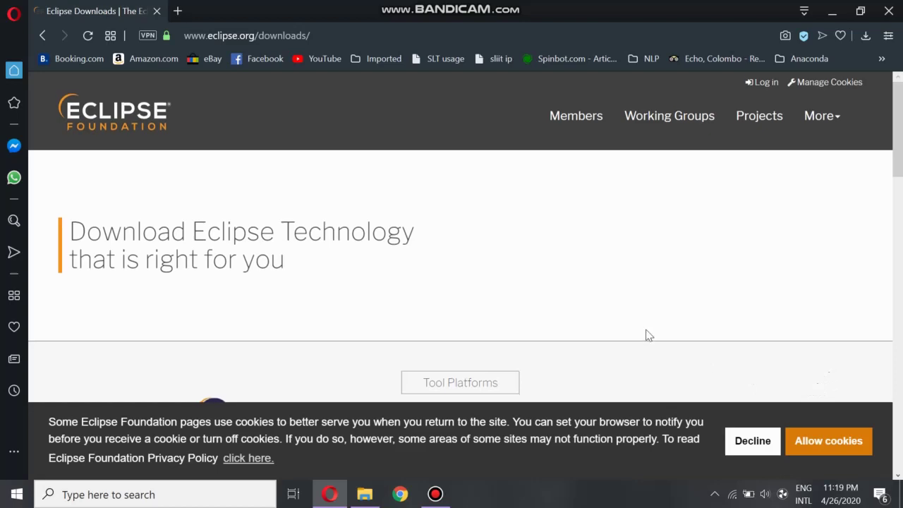
# Examine the Eclipse download options, then open and look through the list of Eclipse IDE 2020-03 packages.
pyautogui.scroll(-3, 645, 332)
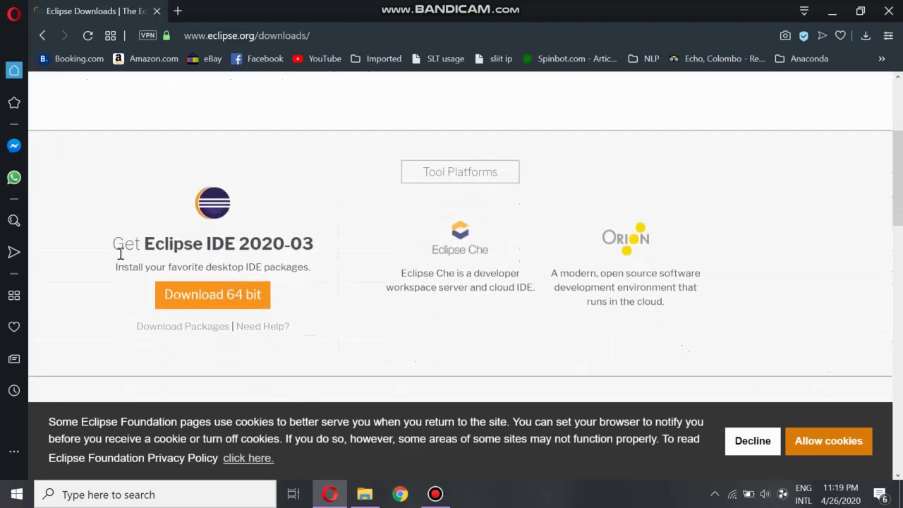
pyautogui.scroll(3, 120, 254)
pyautogui.scroll(-4, 220, 234)
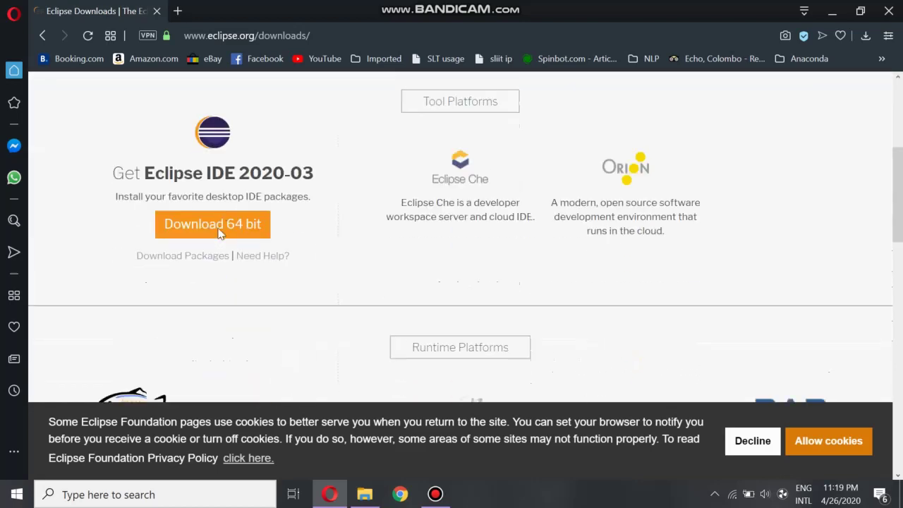
pyautogui.scroll(-3, 220, 234)
pyautogui.scroll(1, 822, 344)
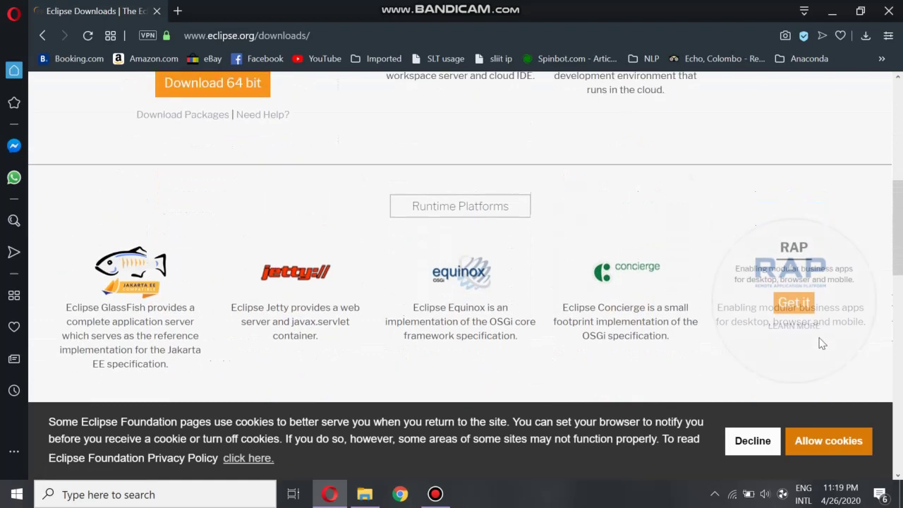
pyautogui.scroll(3, 822, 344)
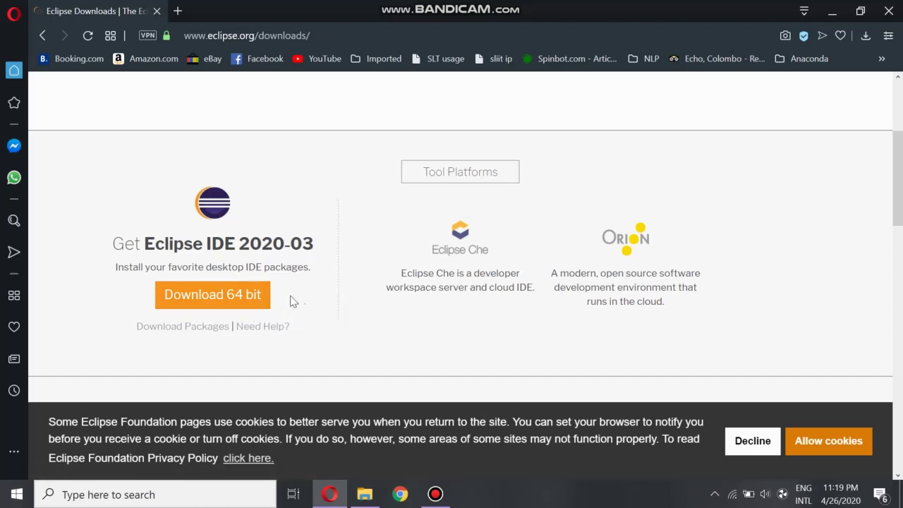
pyautogui.click(168, 327)
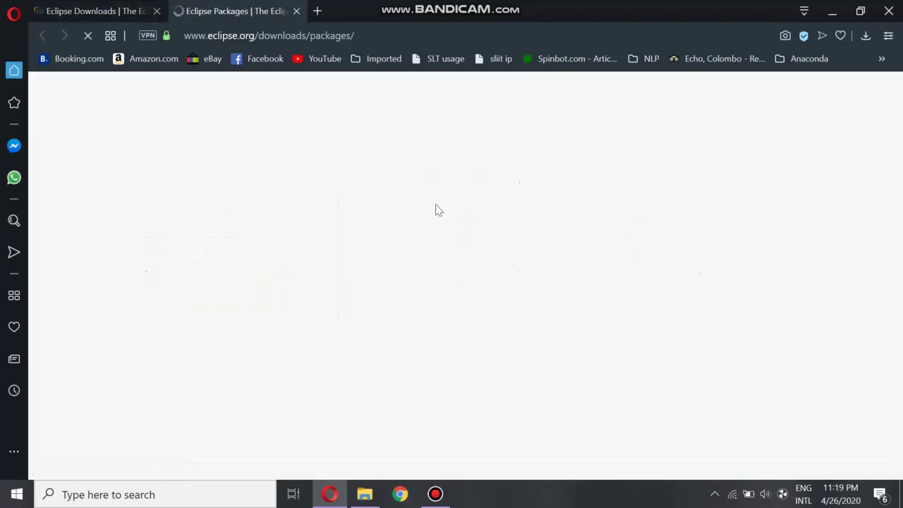
pyautogui.scroll(-5, 335, 320)
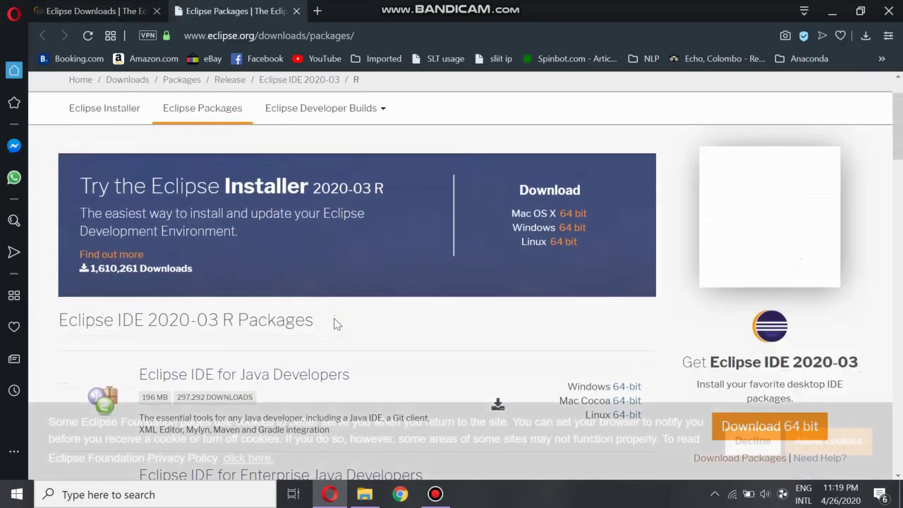
pyautogui.scroll(-20, 490, 339)
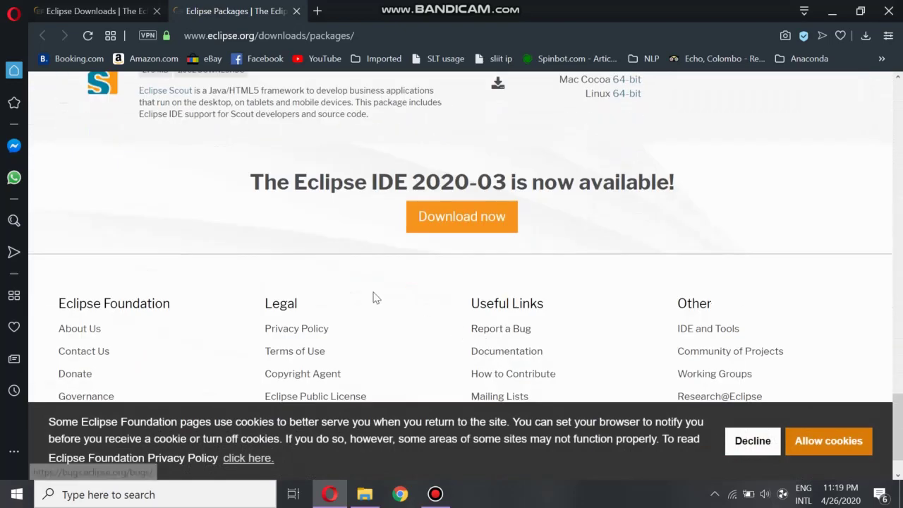
# Return to the Eclipse Downloads page and request the 64-bit Windows installer eclipse-inst-win64.exe.
pyautogui.click(95, 11)
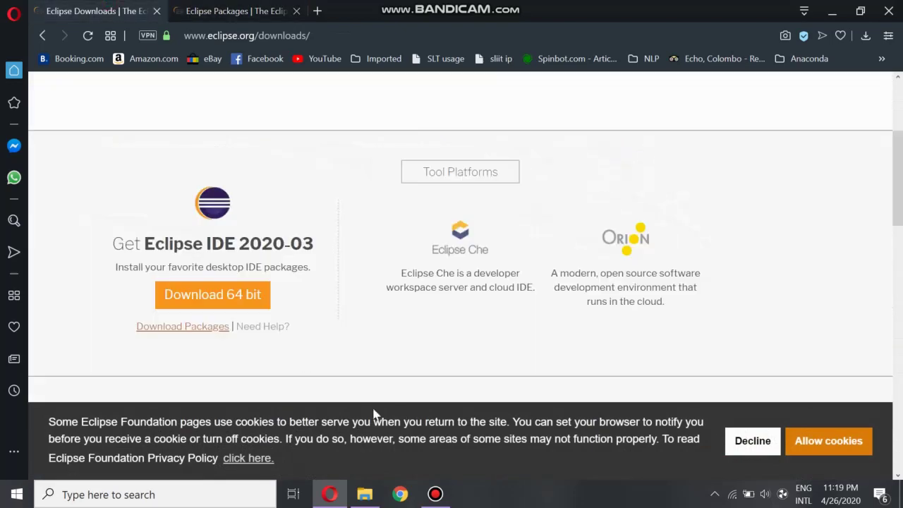
pyautogui.click(215, 295)
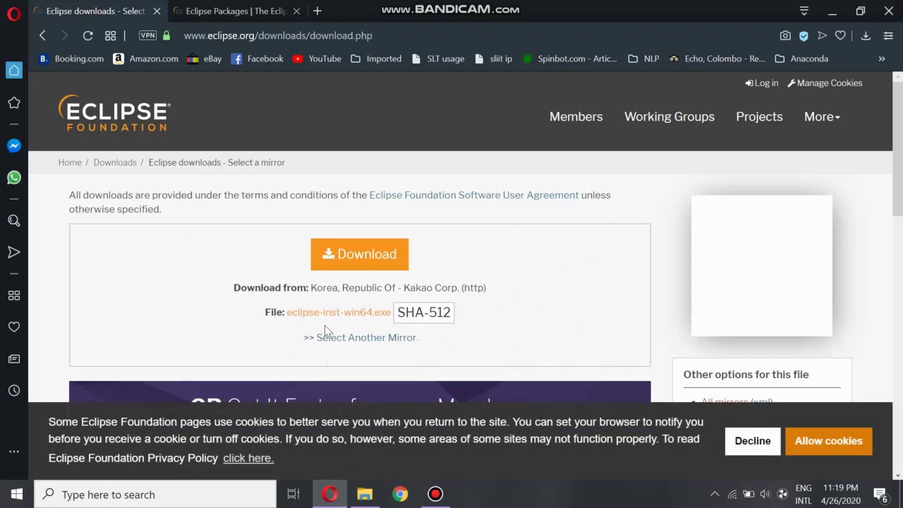
pyautogui.click(370, 258)
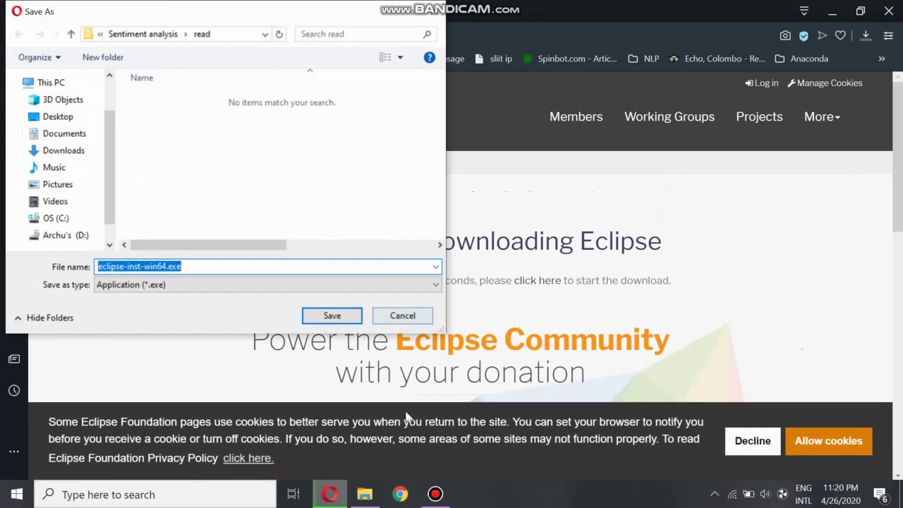
# Cancel saving the download and run the existing eclipse-inst-win64.exe from softwares\New folder in File Explorer.
pyautogui.click(365, 494)
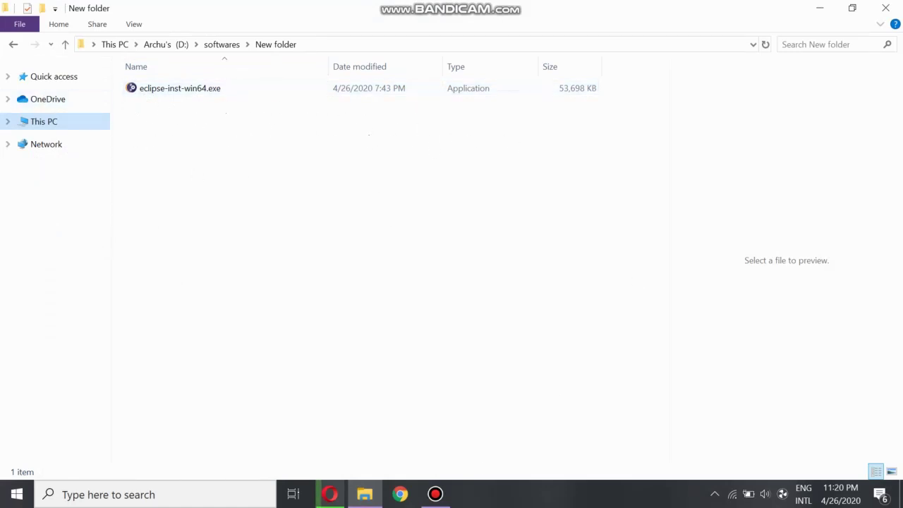
pyautogui.click(330, 494)
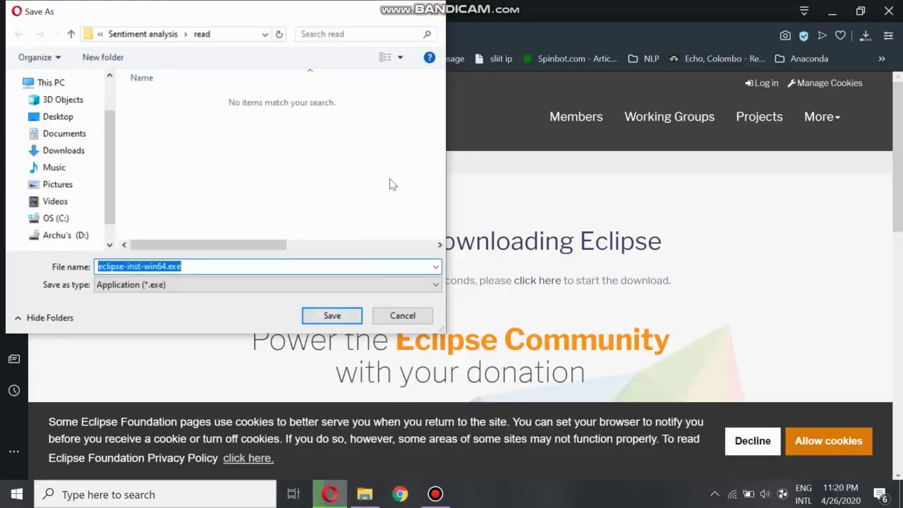
pyautogui.click(433, 11)
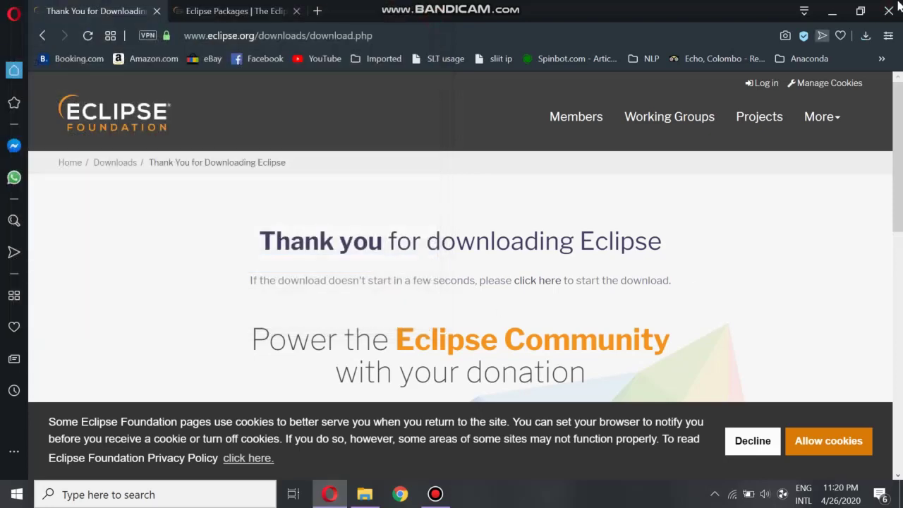
pyautogui.click(832, 11)
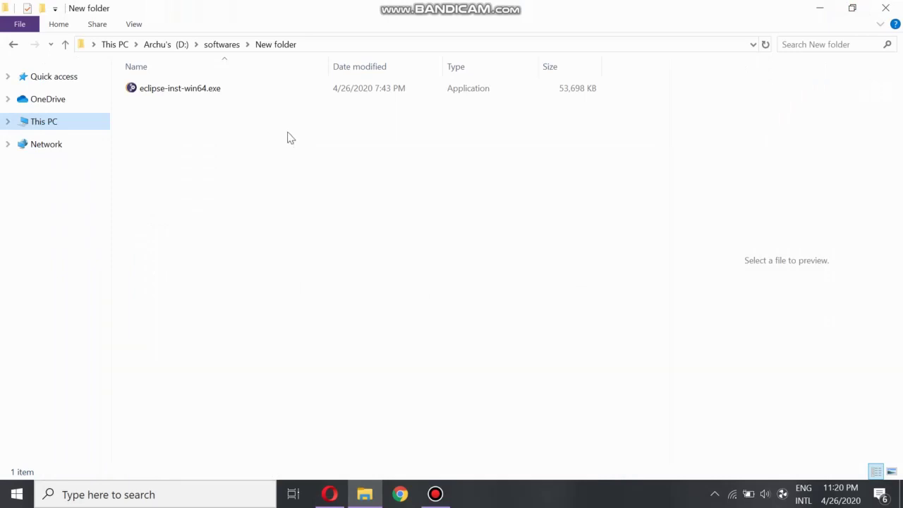
pyautogui.doubleClick(287, 90)
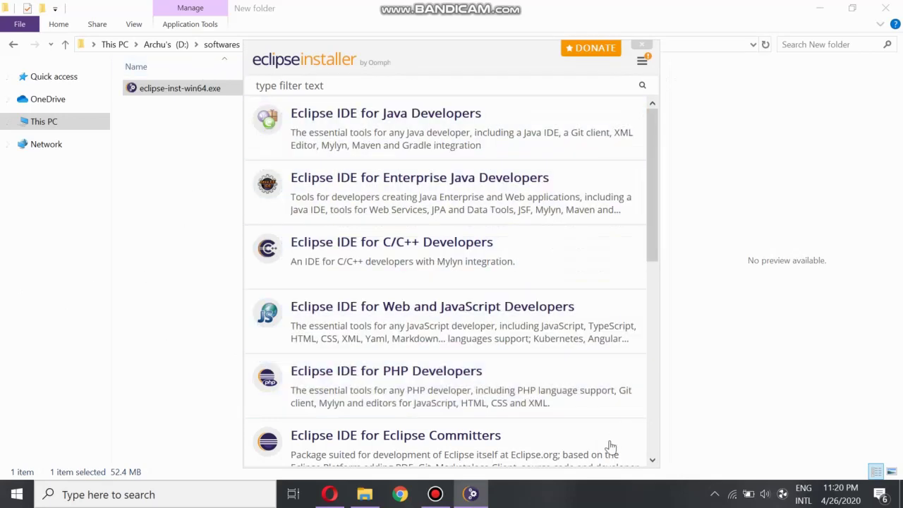
# Look through the packages in the Eclipse Installer and choose Eclipse IDE for Java Developers.
pyautogui.scroll(-2, 549, 397)
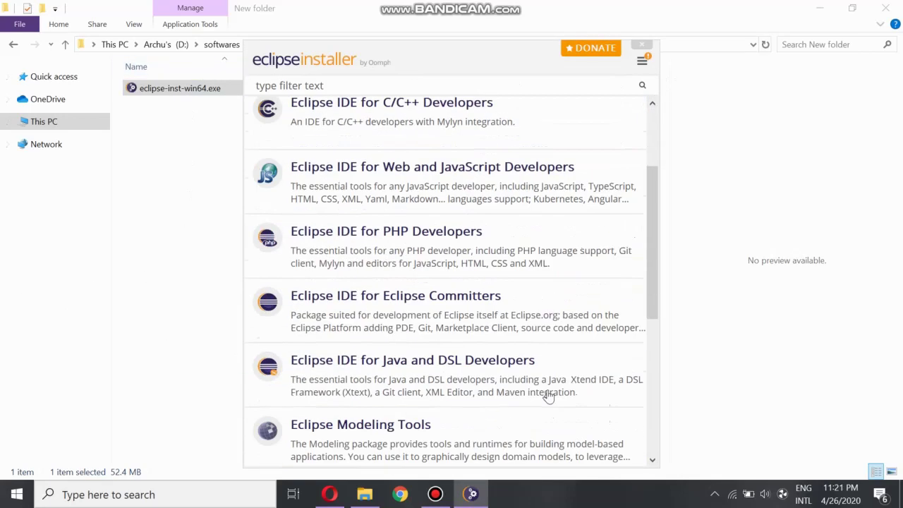
pyautogui.scroll(-5, 549, 397)
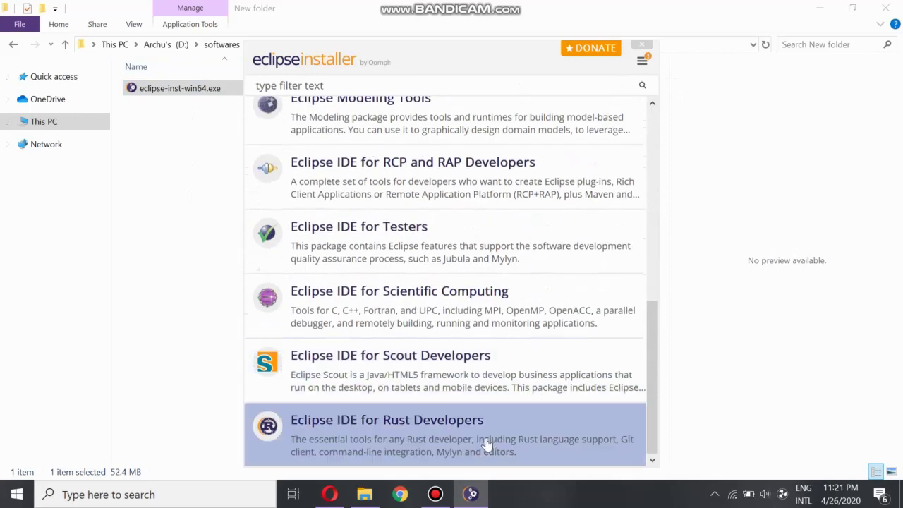
pyautogui.scroll(7, 480, 429)
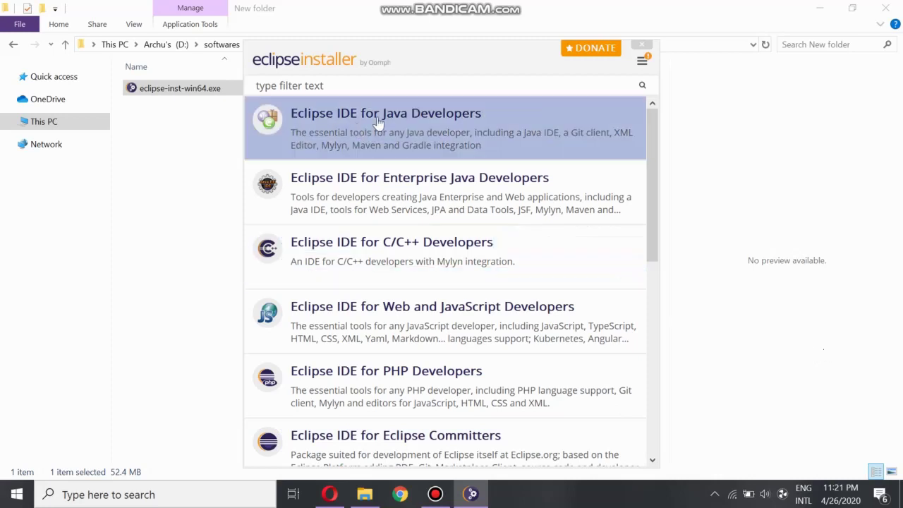
pyautogui.click(477, 129)
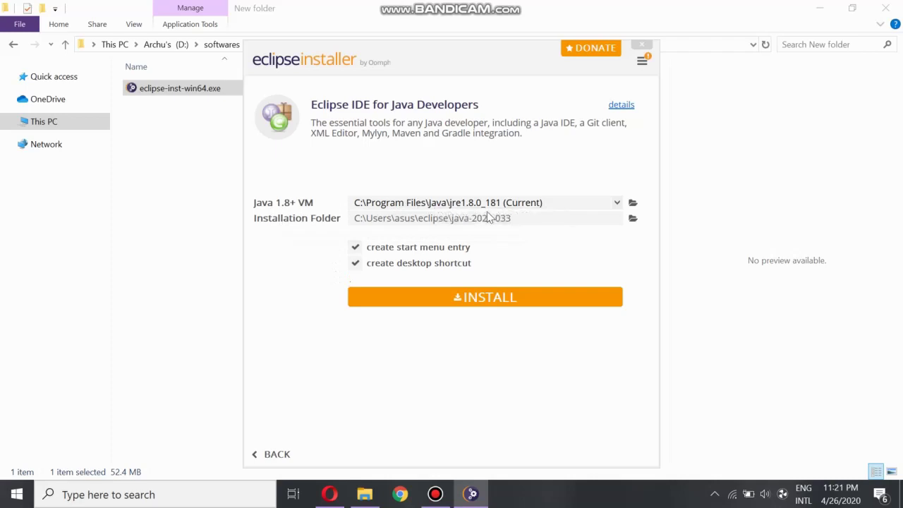
# Review the available Java virtual machines, and switch the start menu entry and desktop shortcut options off and on again.
pyautogui.click(633, 204)
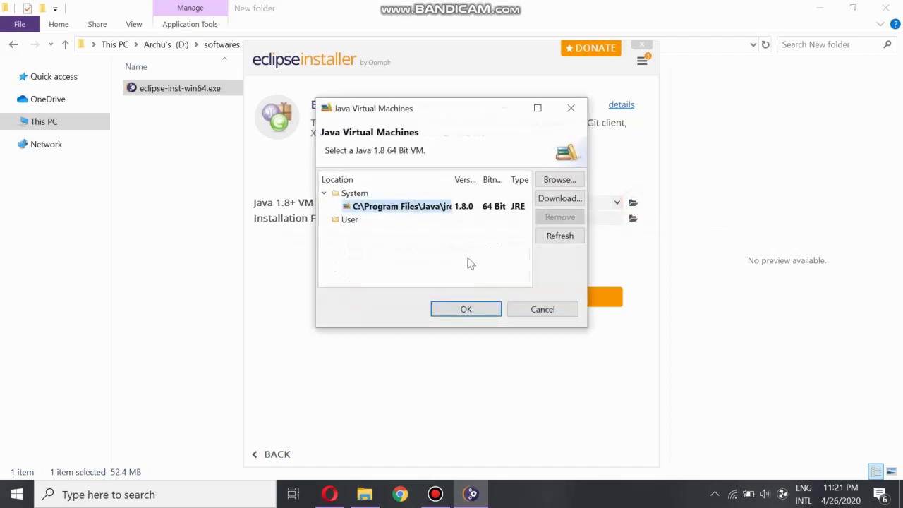
pyautogui.click(525, 310)
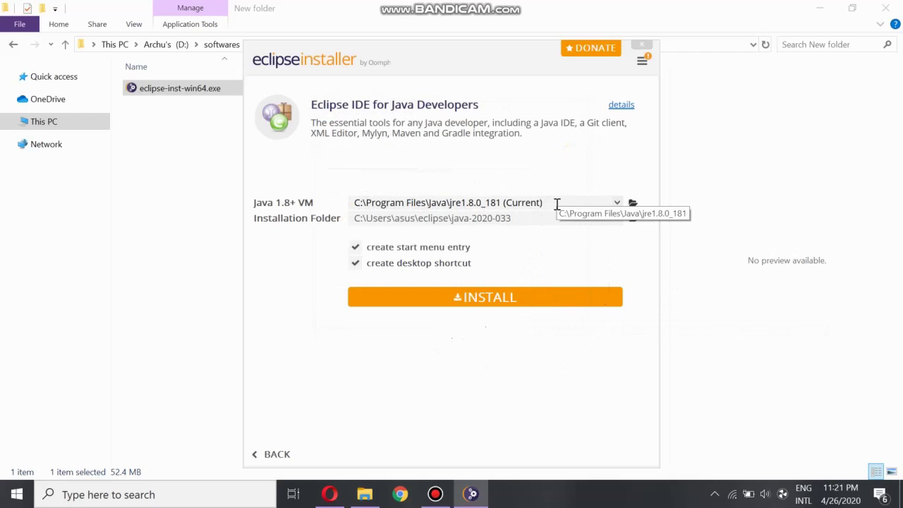
pyautogui.click(354, 247)
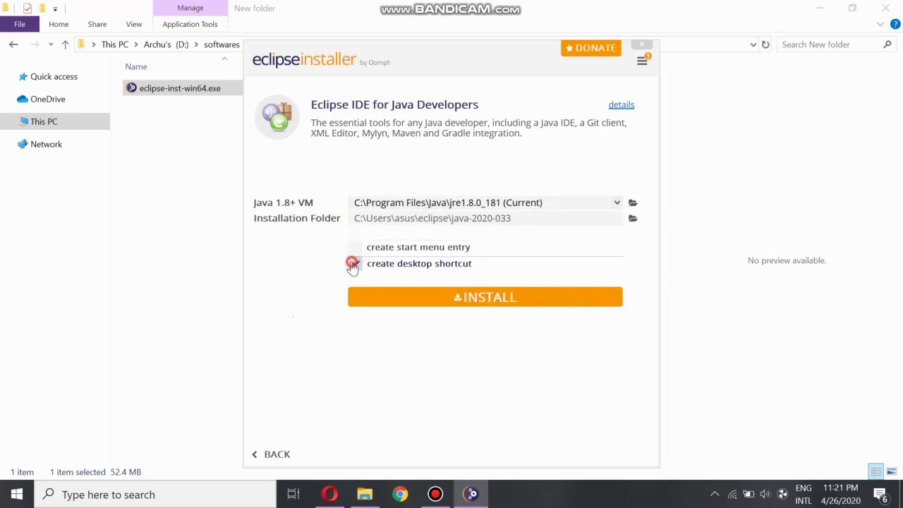
pyautogui.click(354, 262)
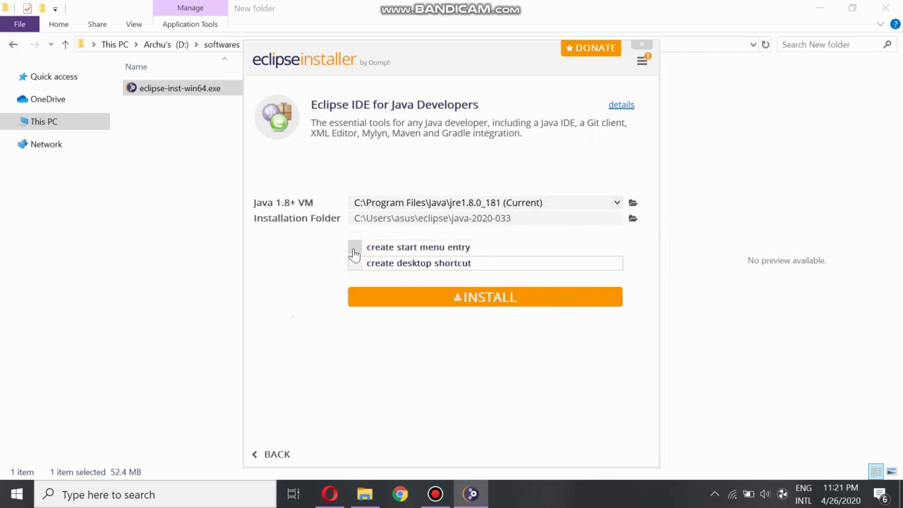
pyautogui.click(354, 248)
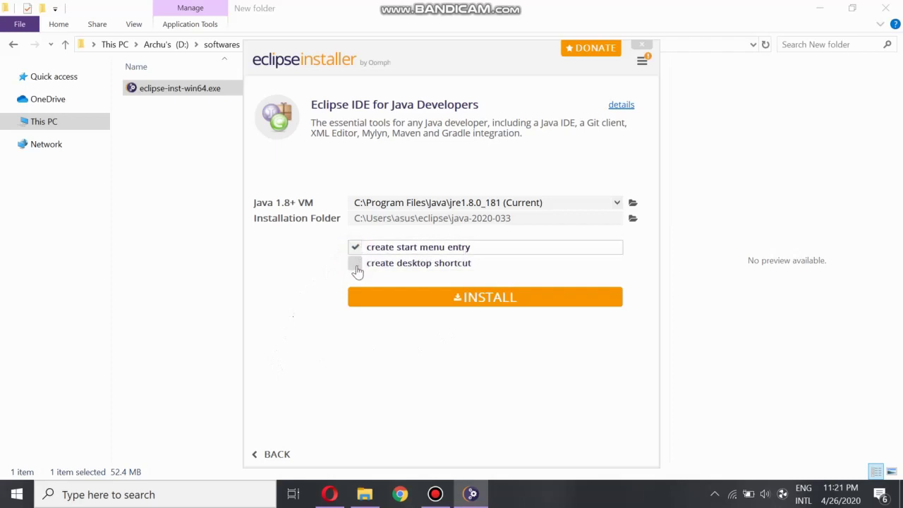
pyautogui.click(356, 269)
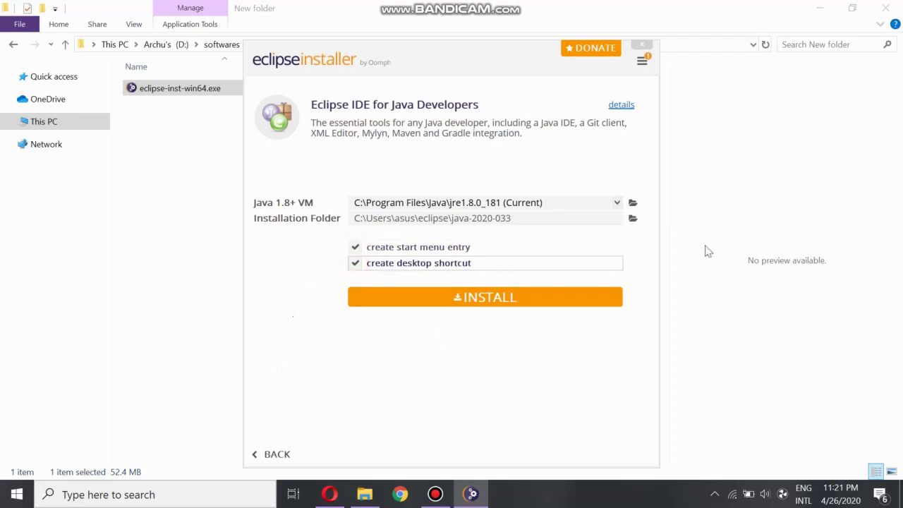
# Install Eclipse IDE for Java Developers, accepting the Eclipse Foundation Software User Agreement, and launch it.
pyautogui.click(426, 297)
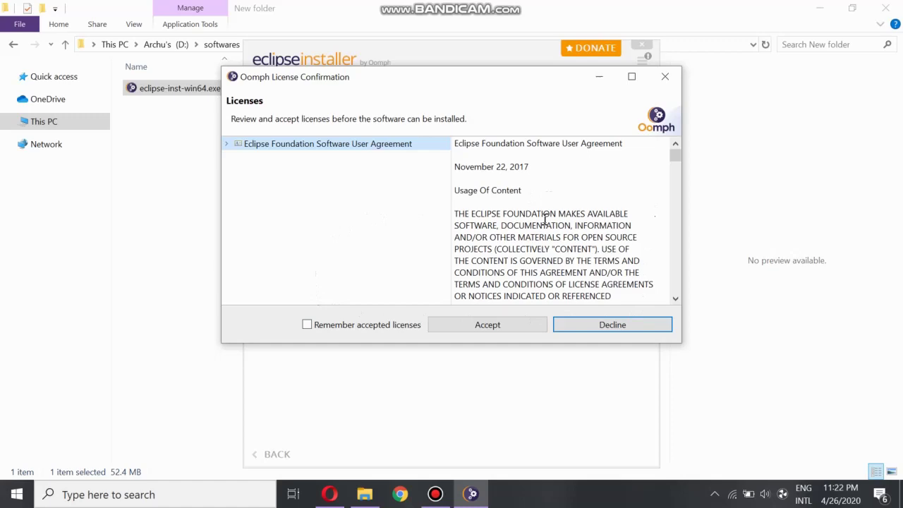
pyautogui.scroll(-12, 544, 220)
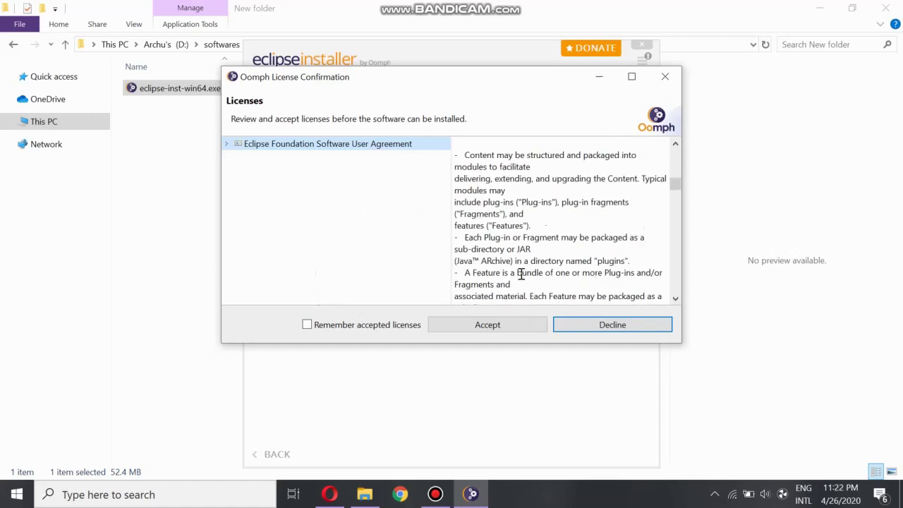
pyautogui.click(486, 326)
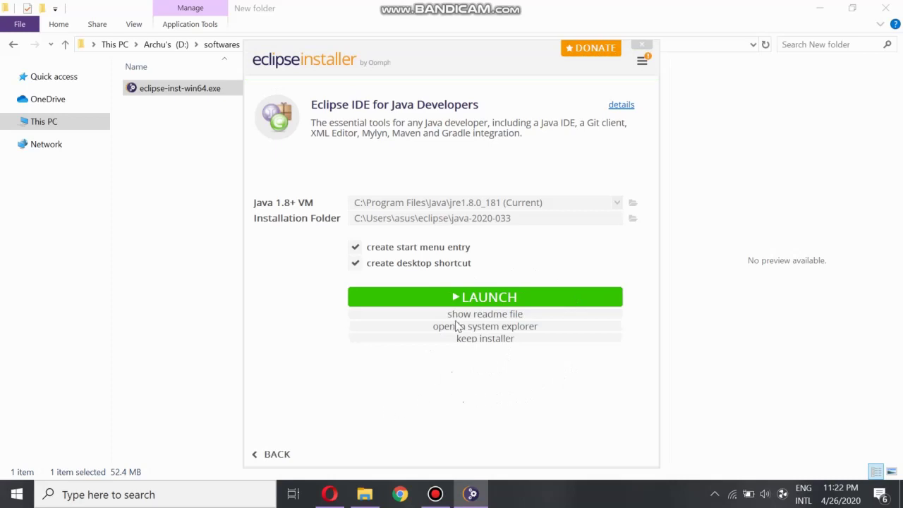
pyautogui.click(468, 299)
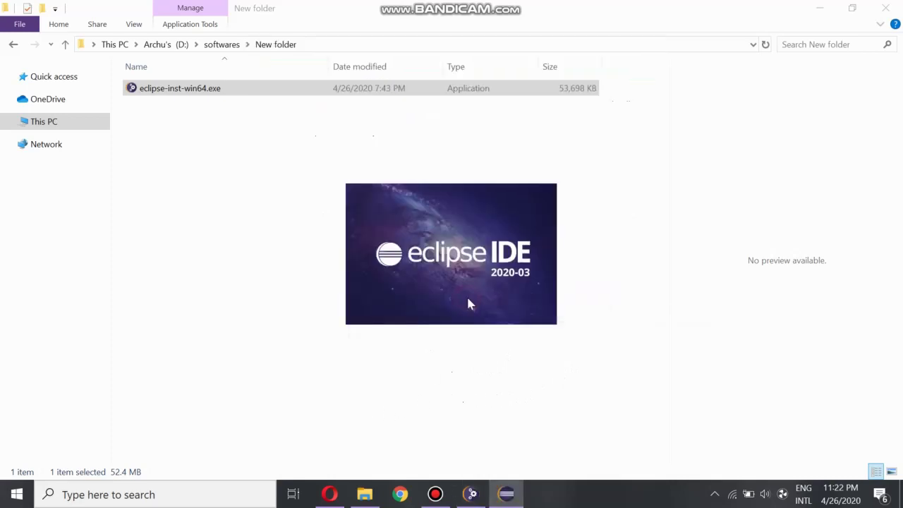